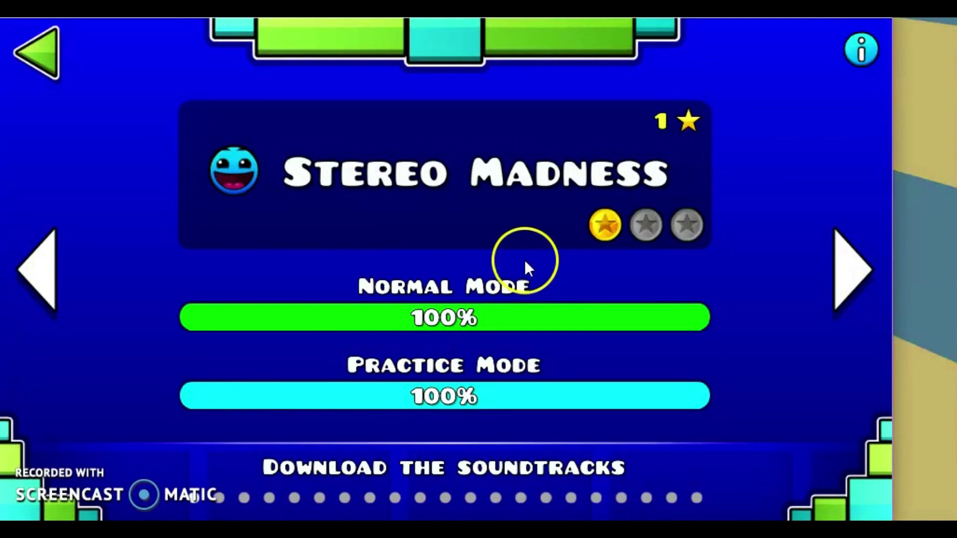
Step: Start the Stereo Madness level from its level page
{"action": "left_click", "coordinate": [523, 249]}
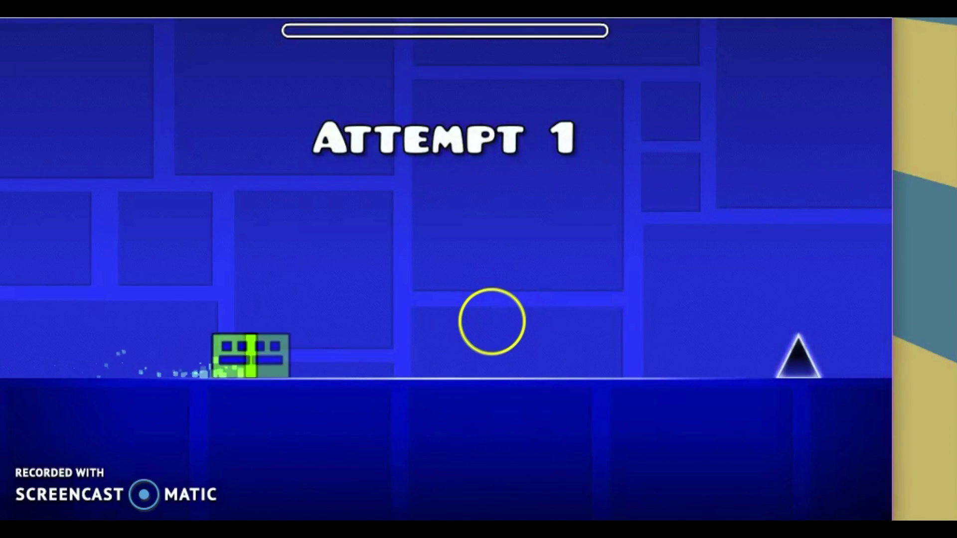
Step: Jump the cube over the opening spikes, spike pit and tall blocks
{"action": "left_click", "coordinate": [494, 320]}
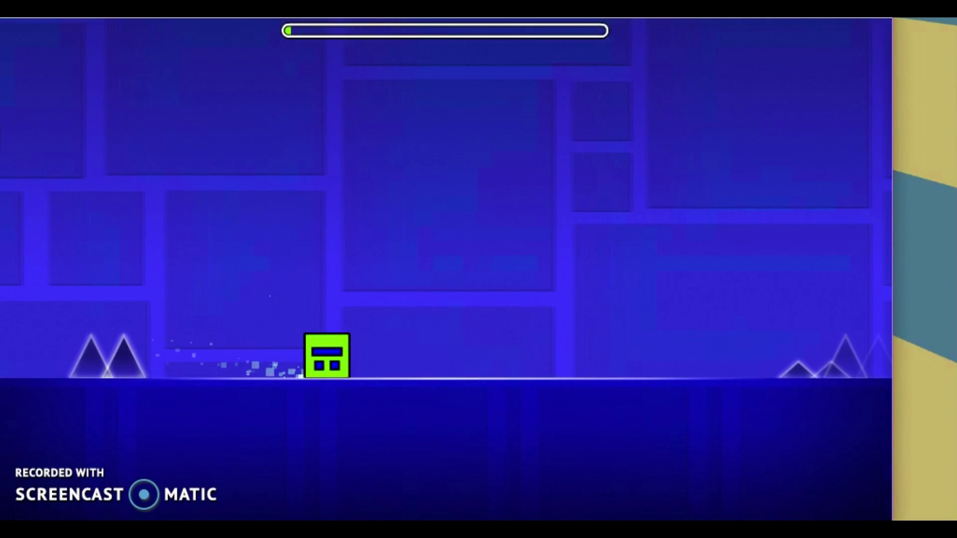
{"action": "left_click", "coordinate": [487, 320]}
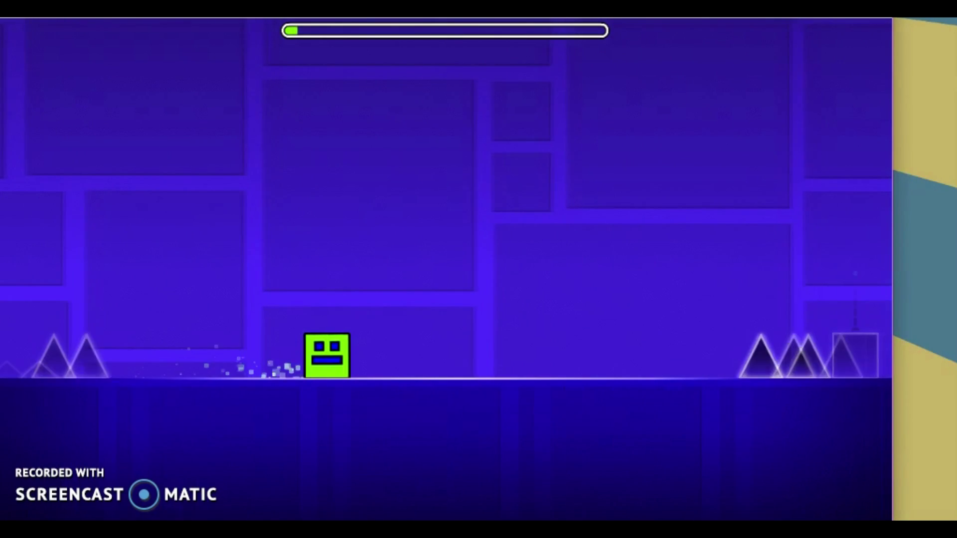
{"action": "left_click", "coordinate": [489, 323]}
{"action": "left_click", "coordinate": [489, 322]}
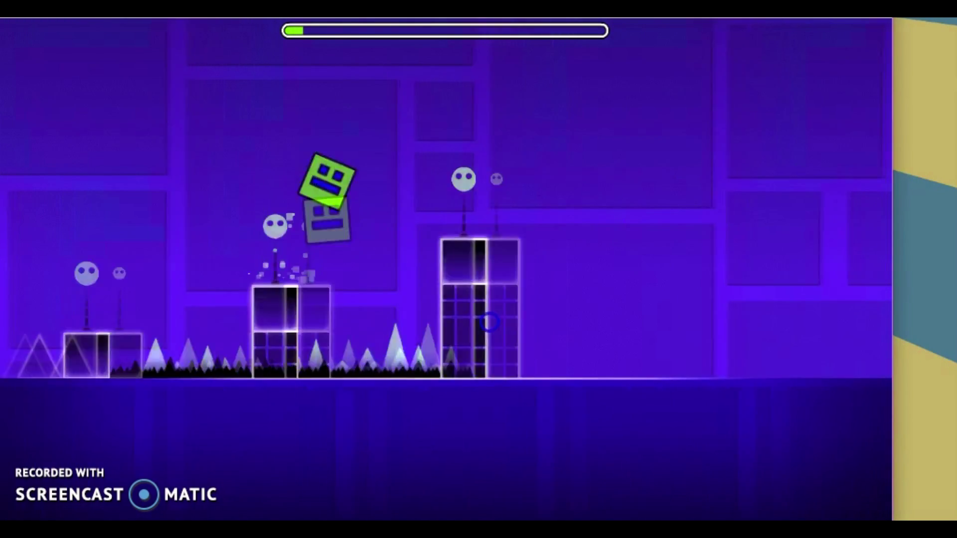
{"action": "left_click", "coordinate": [488, 321]}
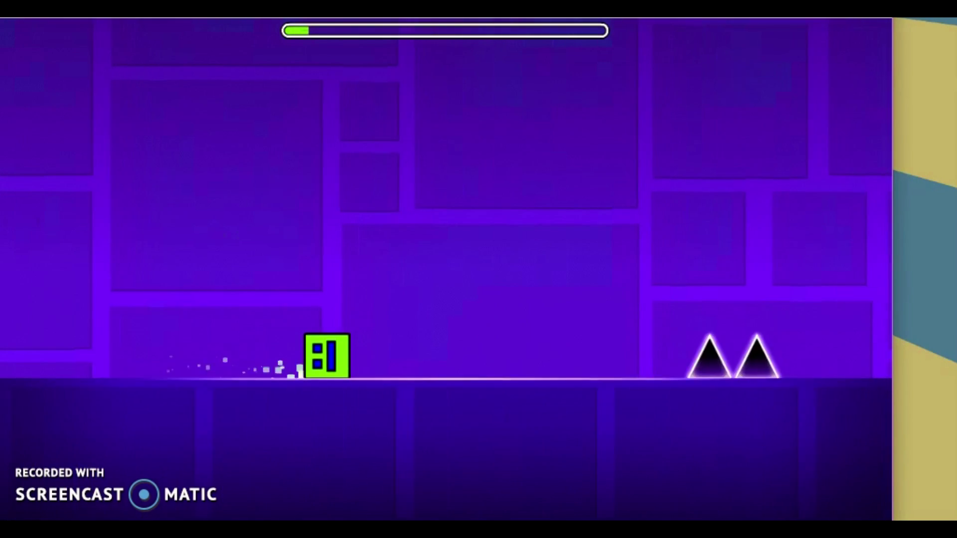
{"action": "left_click", "coordinate": [490, 321]}
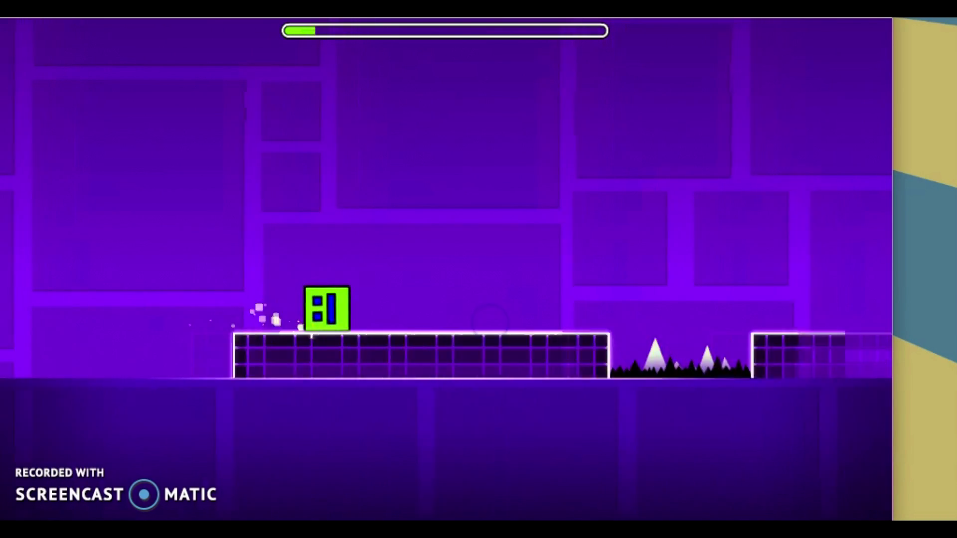
{"action": "left_click", "coordinate": [488, 321]}
{"action": "left_click", "coordinate": [489, 321]}
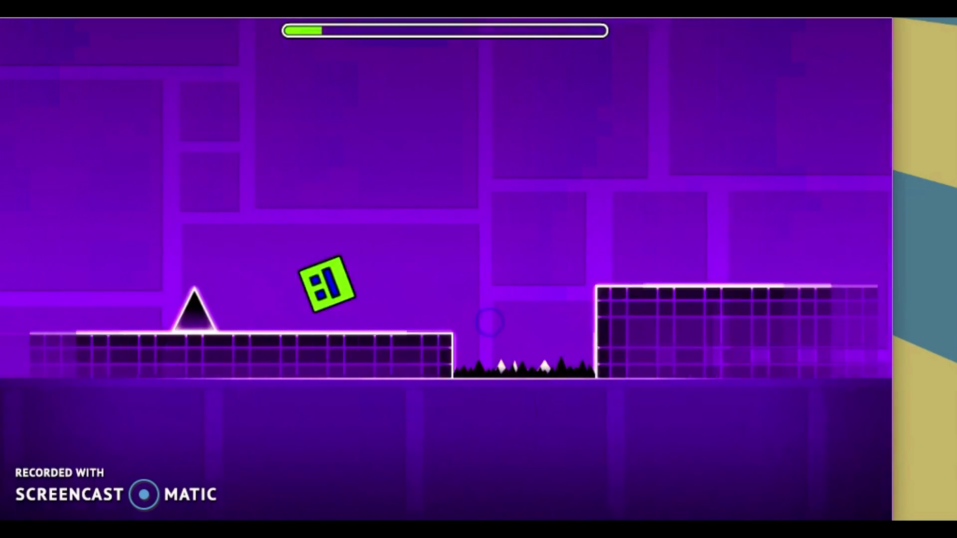
{"action": "left_click", "coordinate": [489, 321]}
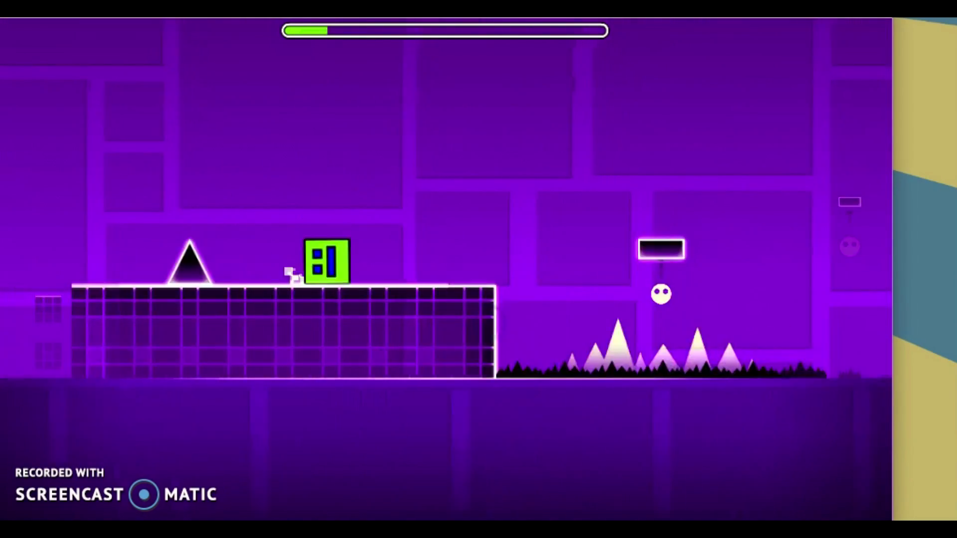
{"action": "left_click", "coordinate": [489, 321]}
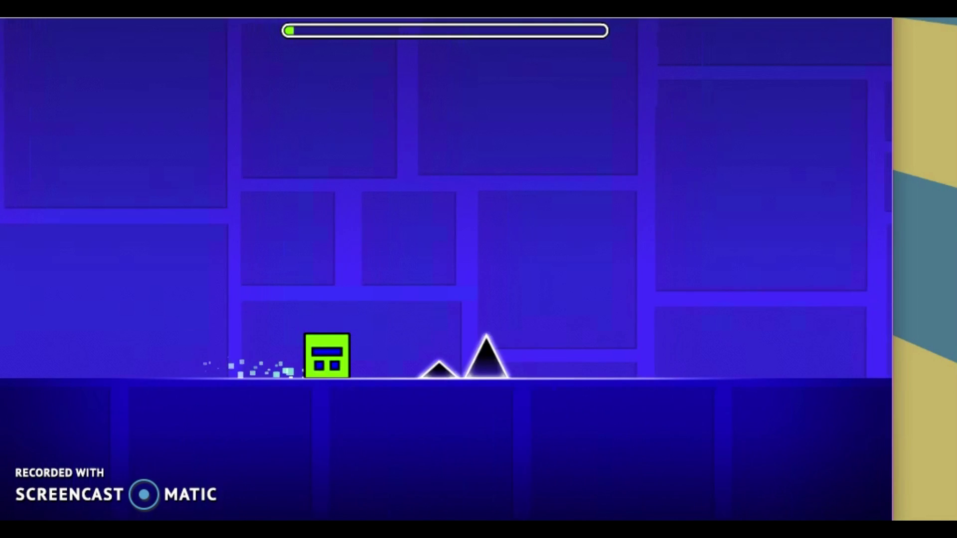
Step: Clear the spike clusters and hop up the rising floating platforms onto the big block
{"action": "left_click", "coordinate": [407, 318]}
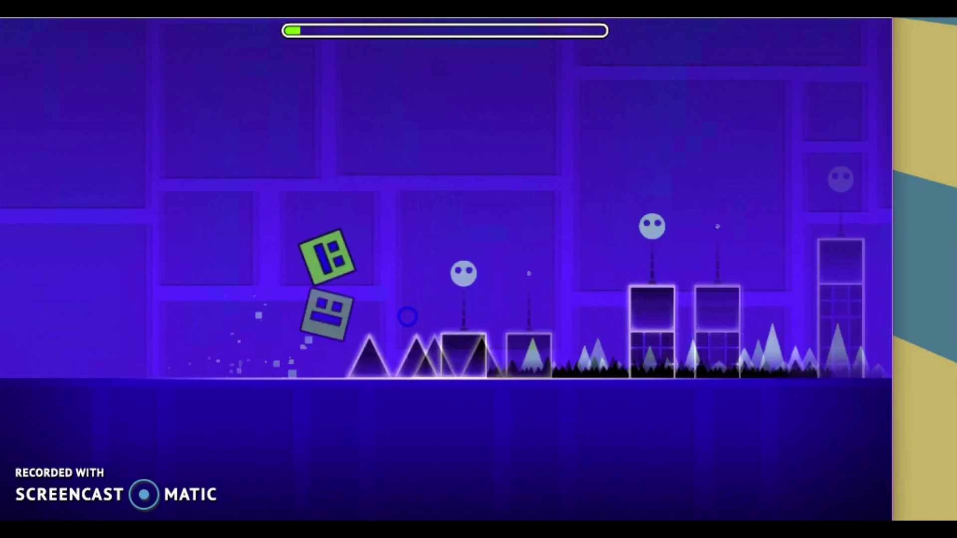
{"action": "left_click", "coordinate": [408, 317]}
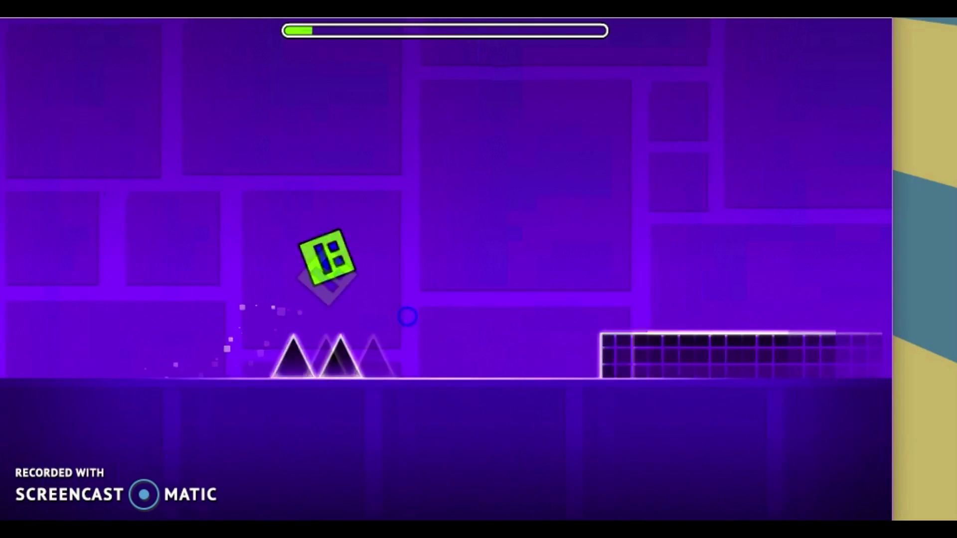
{"action": "left_click", "coordinate": [408, 317]}
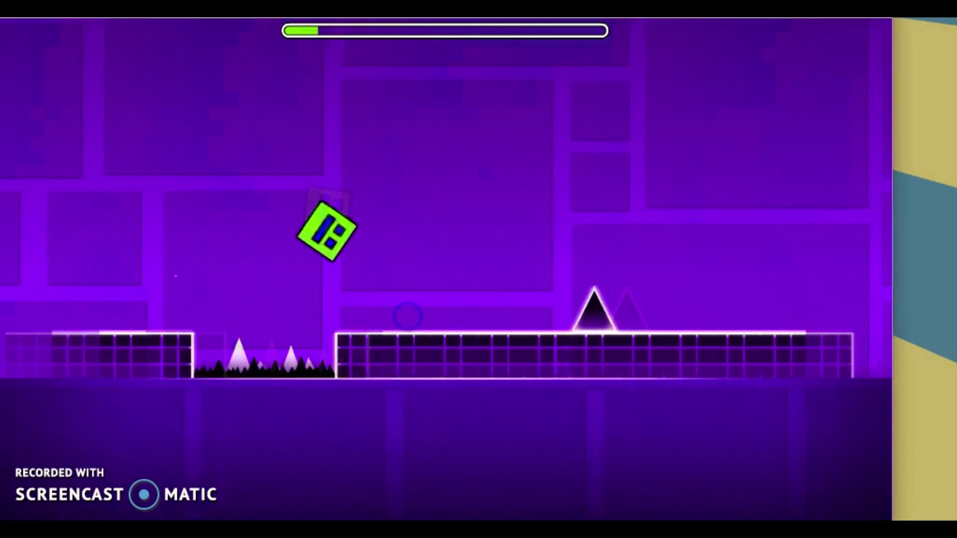
{"action": "left_click", "coordinate": [408, 318]}
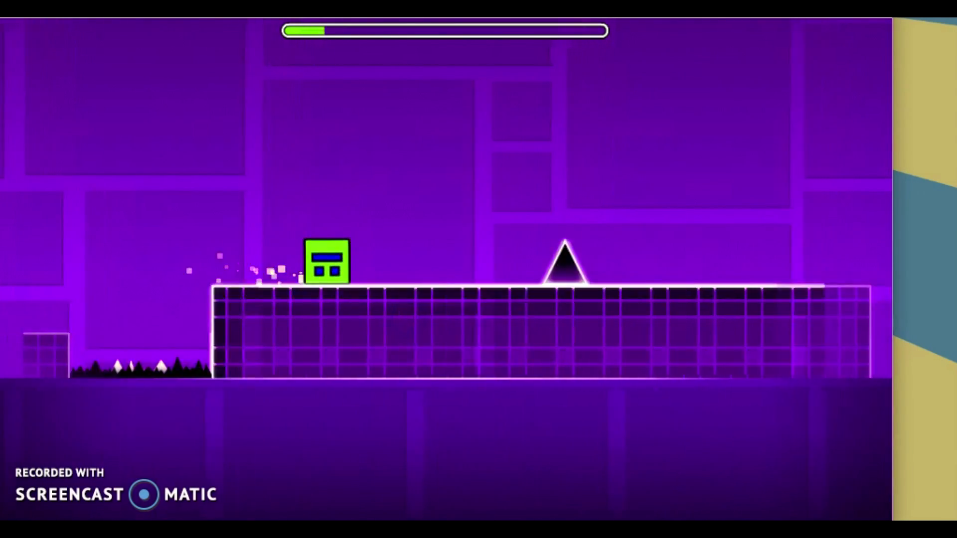
{"action": "left_click", "coordinate": [407, 317]}
{"action": "left_click", "coordinate": [407, 317]}
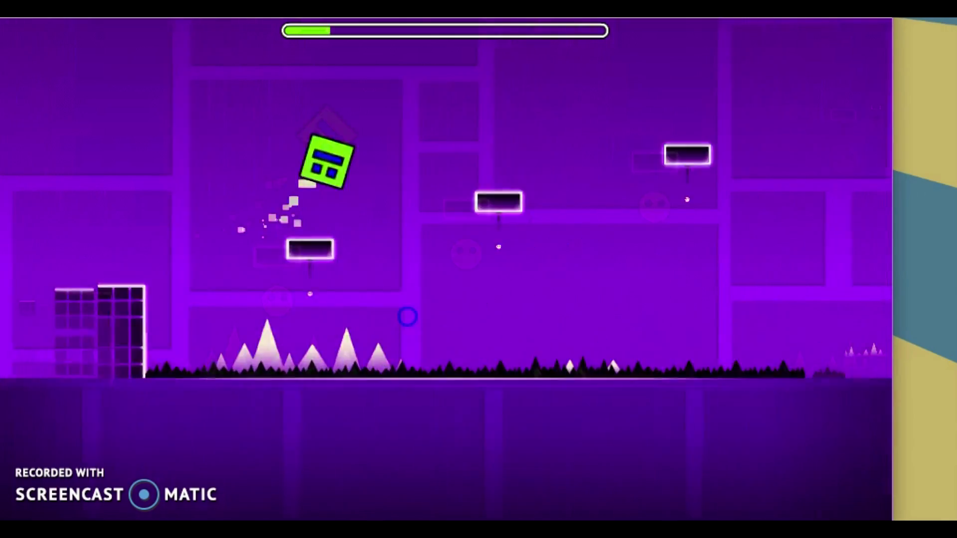
{"action": "left_click", "coordinate": [408, 317]}
{"action": "left_click", "coordinate": [407, 317]}
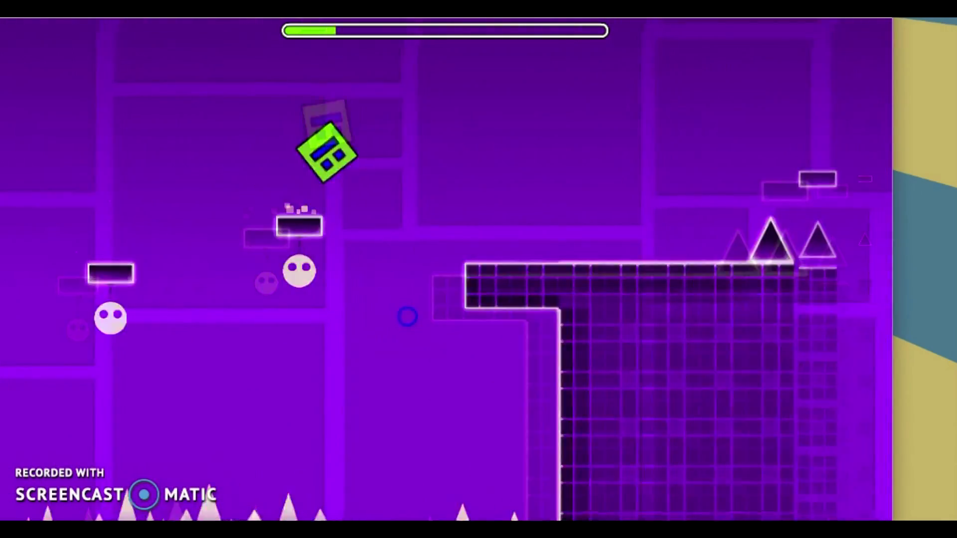
{"action": "left_click", "coordinate": [408, 317]}
{"action": "left_click", "coordinate": [408, 315]}
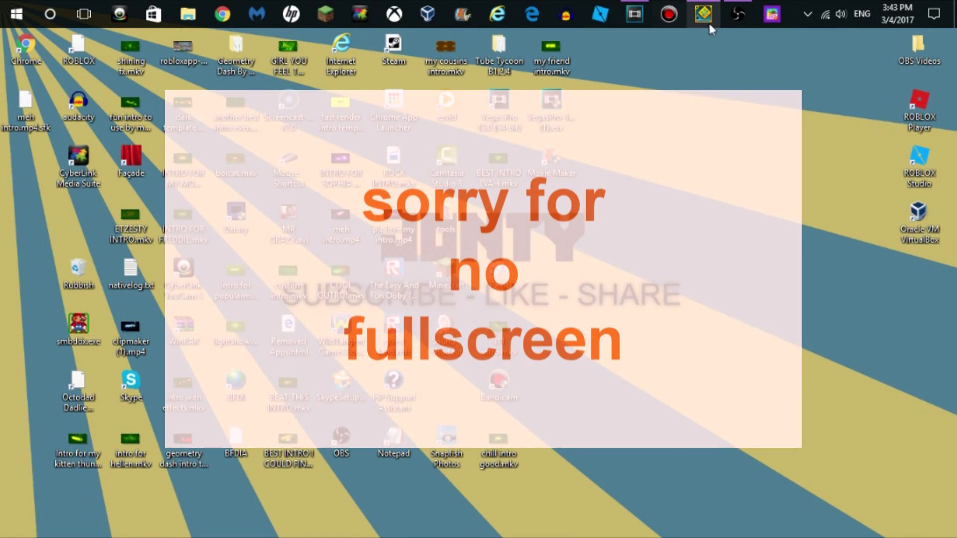
Step: Bring up the windowed game and start Back On Track from the main levels list
{"action": "left_click", "coordinate": [703, 16]}
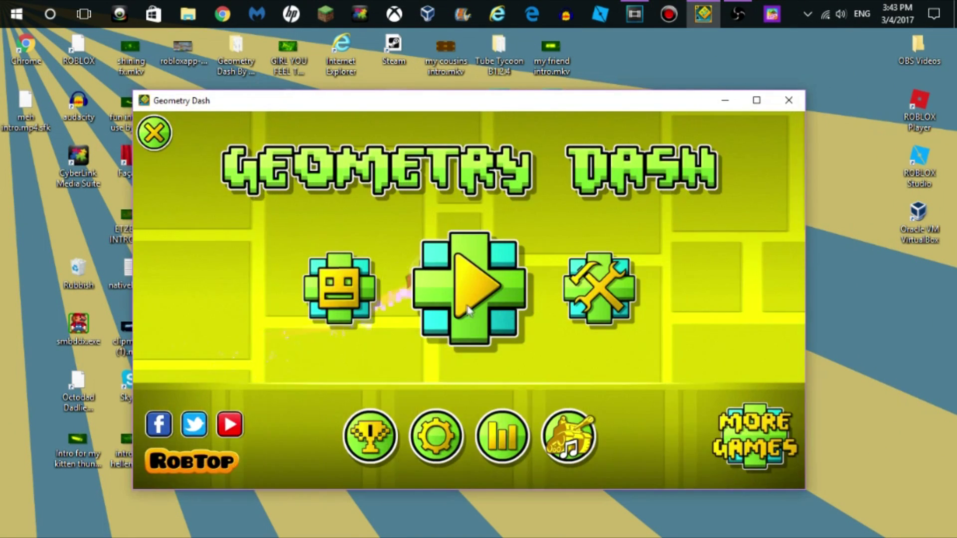
{"action": "left_click", "coordinate": [502, 291]}
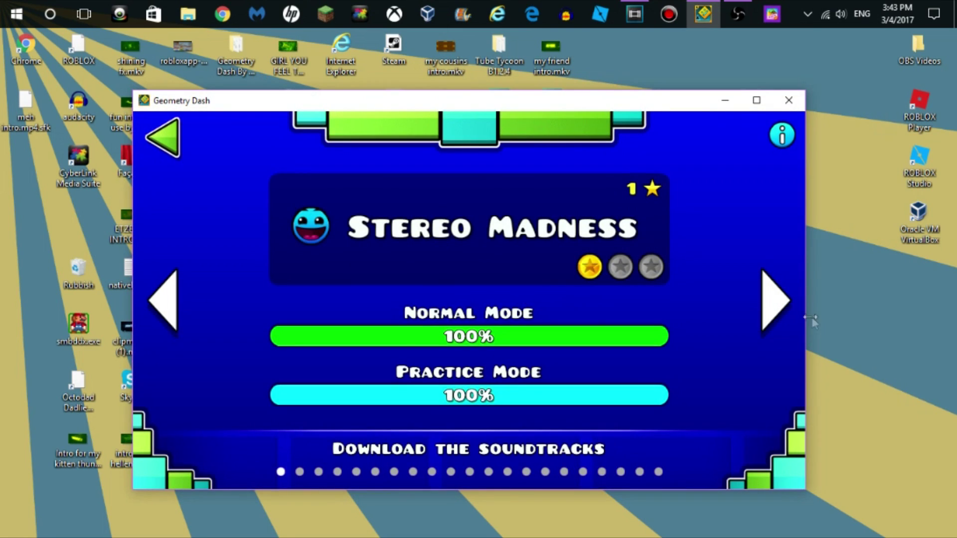
{"action": "left_click", "coordinate": [776, 302]}
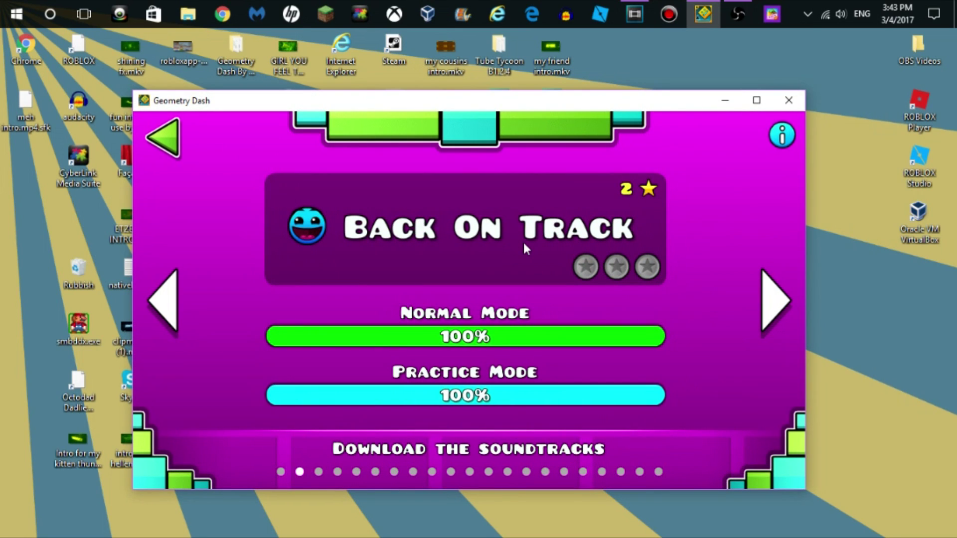
{"action": "left_click", "coordinate": [524, 245]}
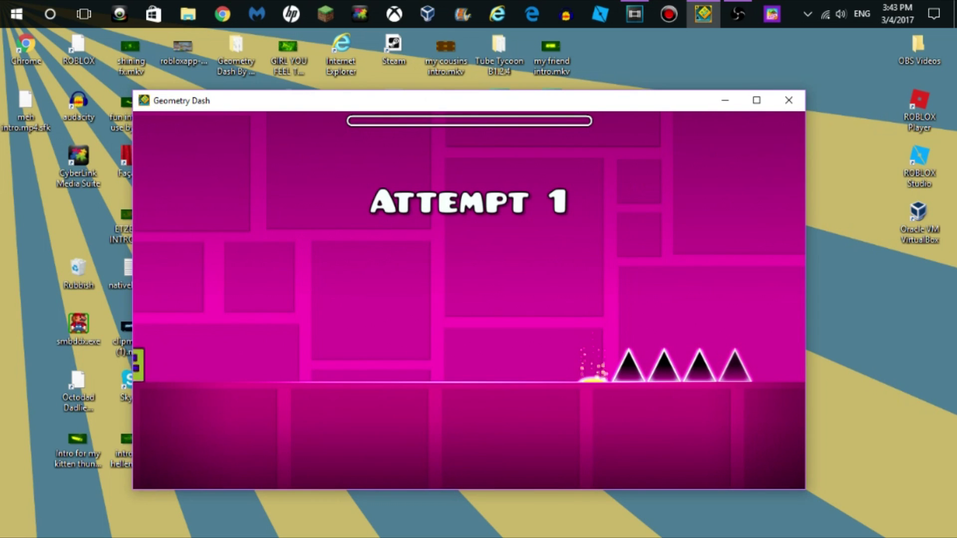
Step: Use space to jump spike rows and blocks, passing beneath the hanging spikes
{"action": "key", "text": "space"}
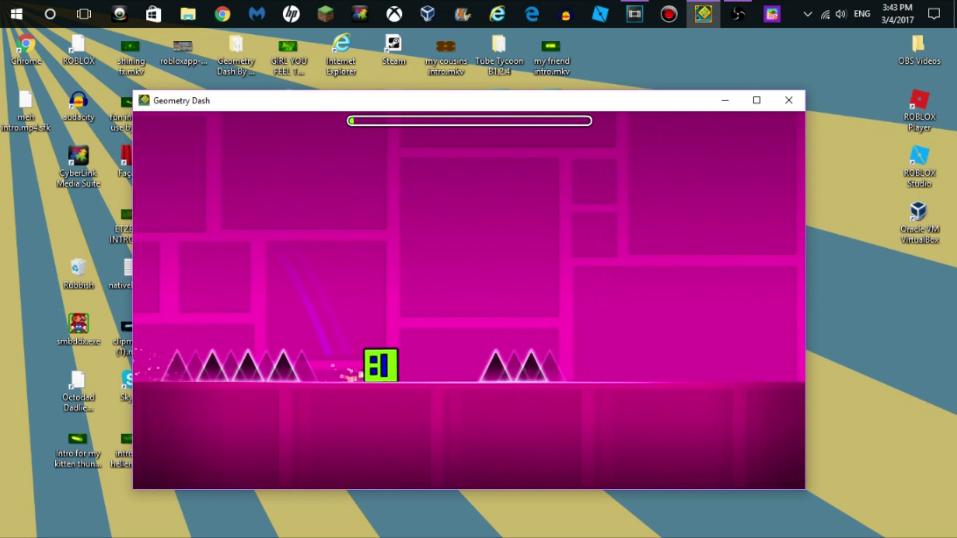
{"action": "key", "text": "space"}
{"action": "key", "text": "space"}
{"action": "key", "text": "space"}
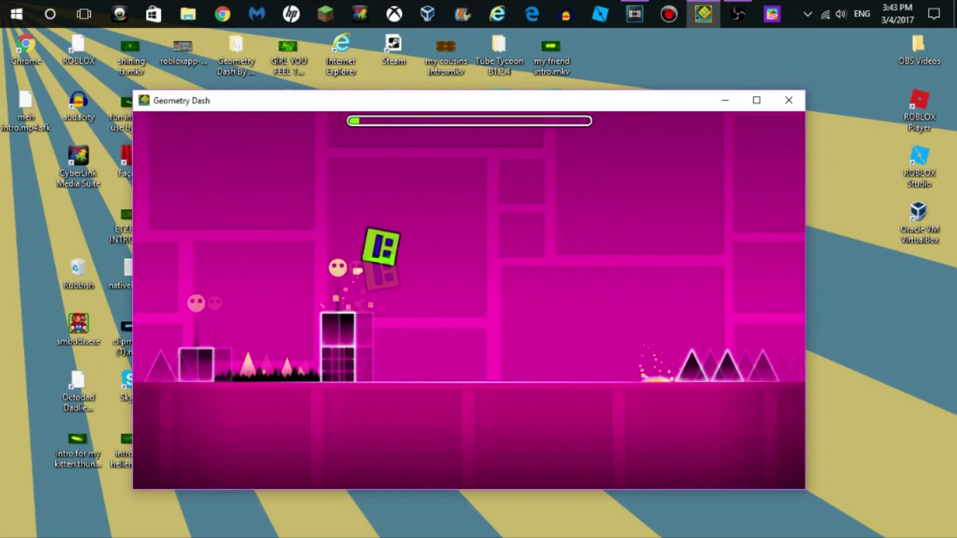
{"action": "key", "text": "space"}
{"action": "key", "text": "space"}
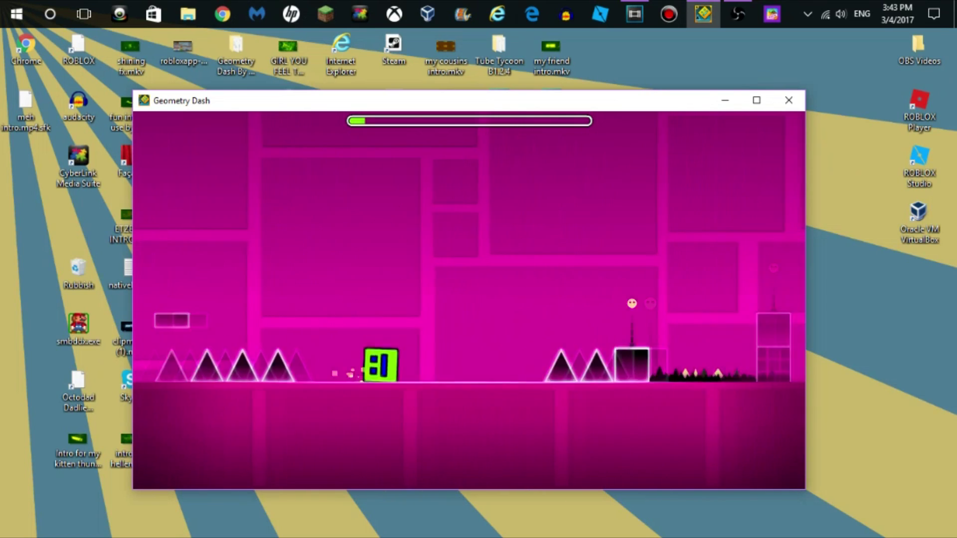
{"action": "key", "text": "space"}
{"action": "key", "text": "space"}
{"action": "key", "text": "space"}
{"action": "key", "text": "space"}
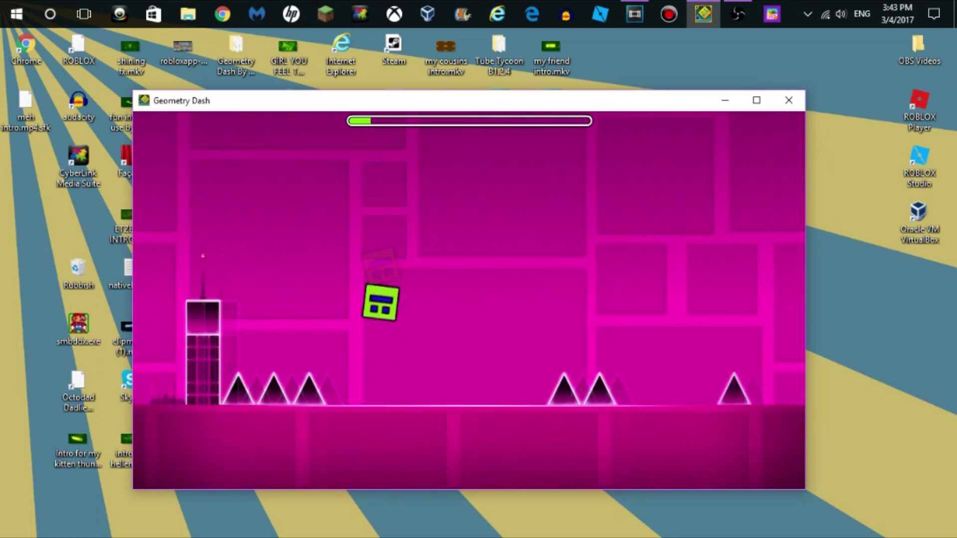
{"action": "key", "text": "space"}
{"action": "key", "text": "space"}
{"action": "key", "text": "space"}
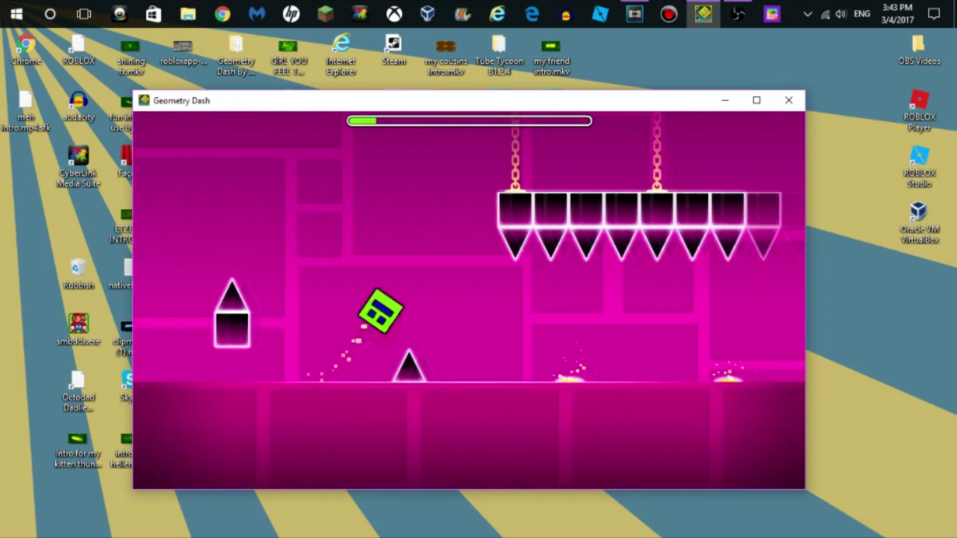
{"action": "key", "text": "space"}
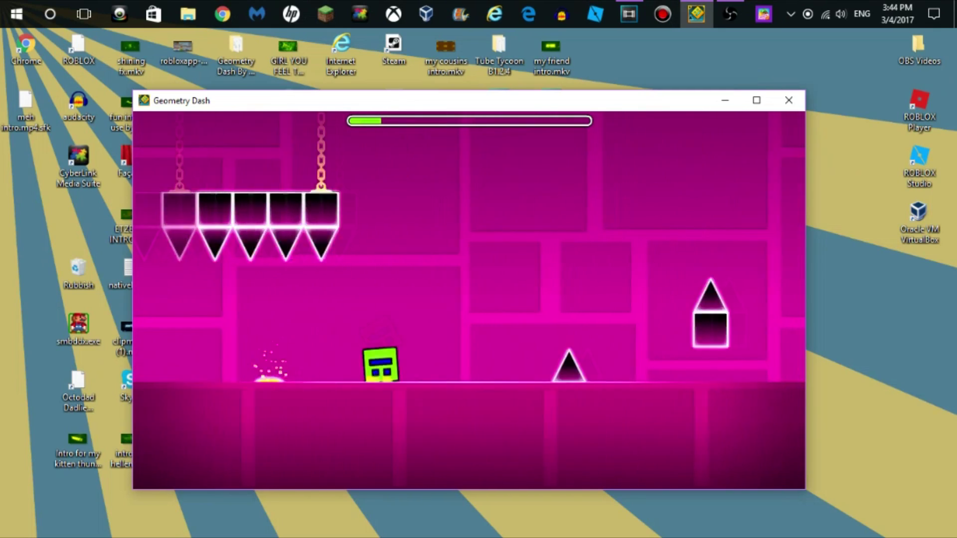
{"action": "key", "text": "space"}
{"action": "key", "text": "space"}
{"action": "key", "text": "space"}
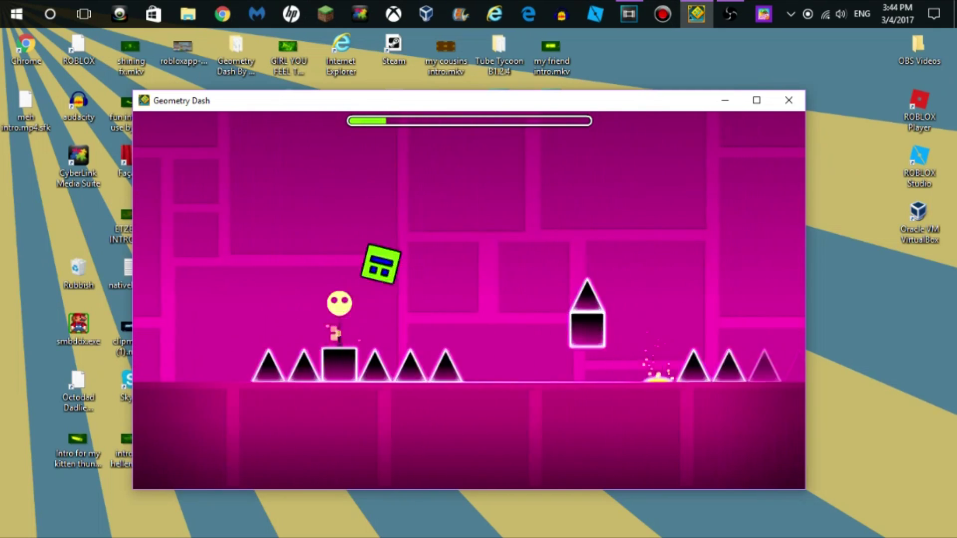